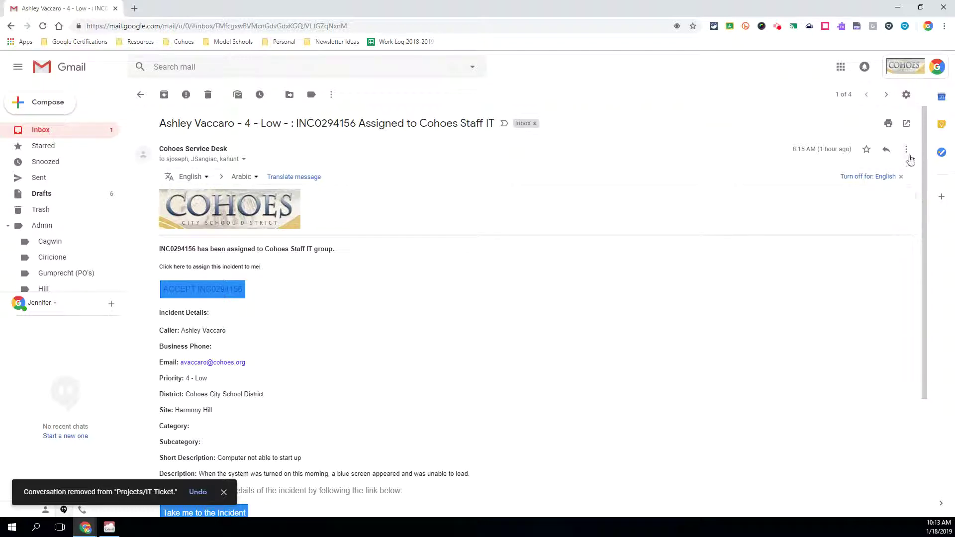
- Start a filter from the open service desk email, keep its sender as the only criterion, and continue to the filter actions
left_click(331, 96)
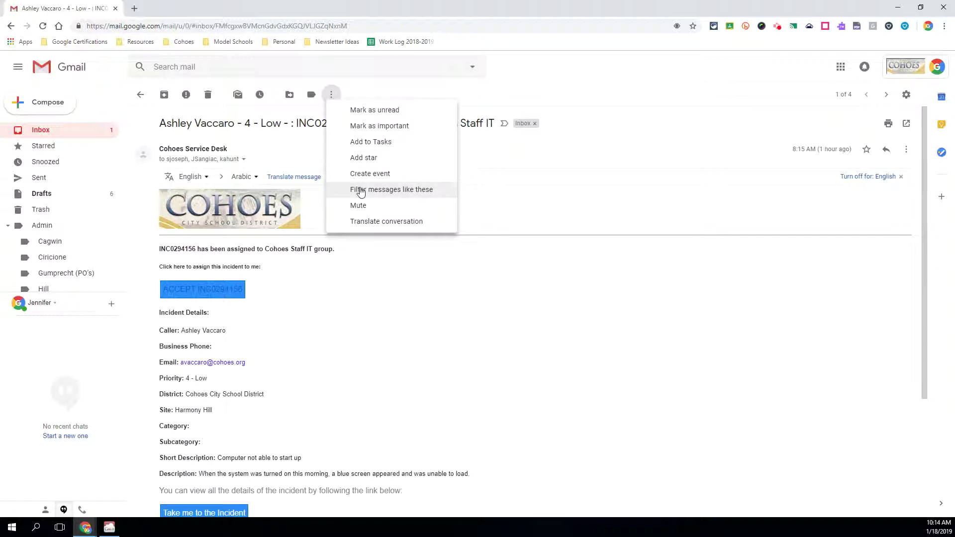
left_click(360, 193)
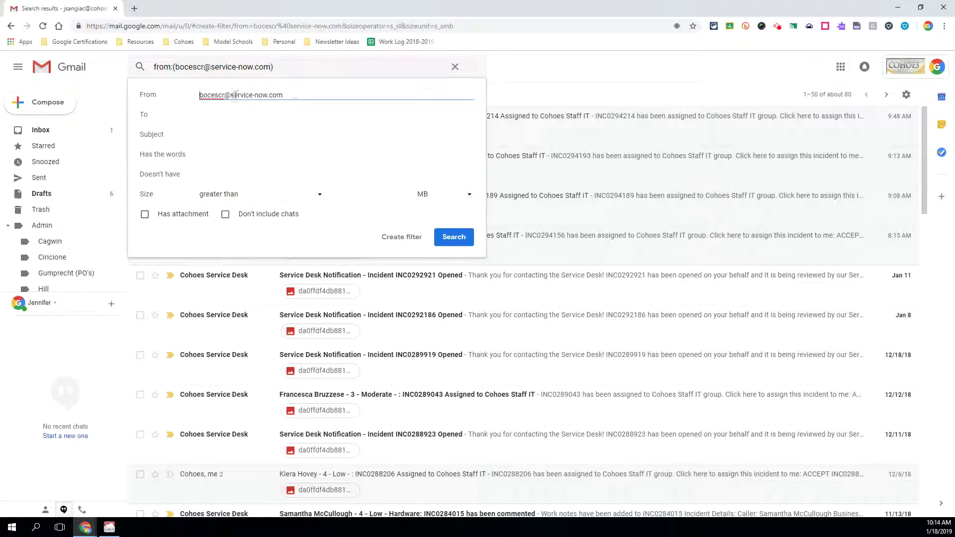
left_click_drag(268, 93, 200, 95)
left_click(209, 98)
left_click(210, 135)
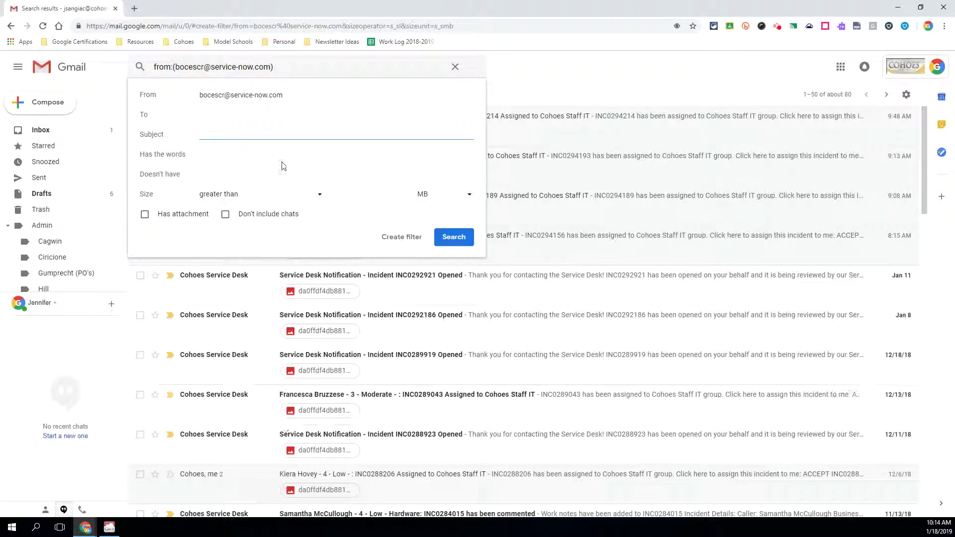
left_click(407, 238)
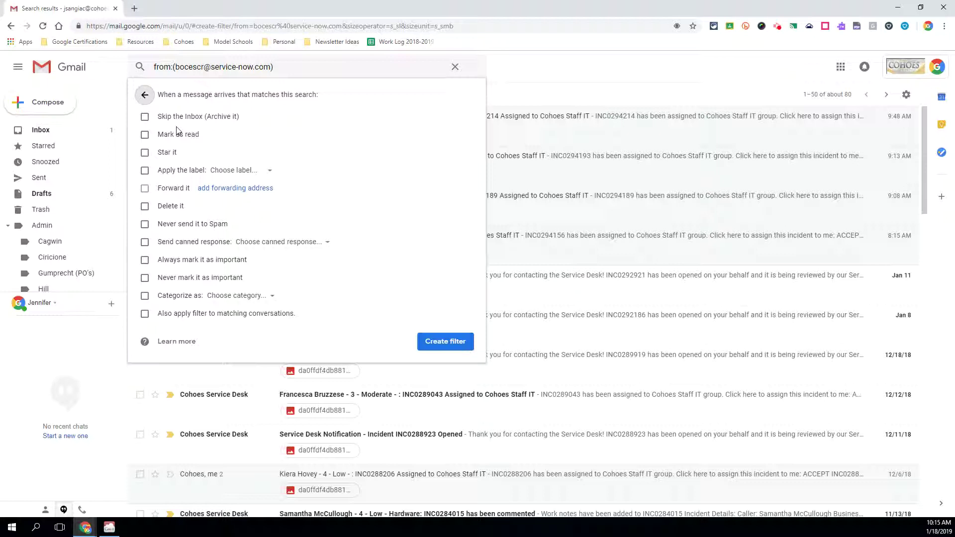
left_click(145, 118)
left_click(145, 170)
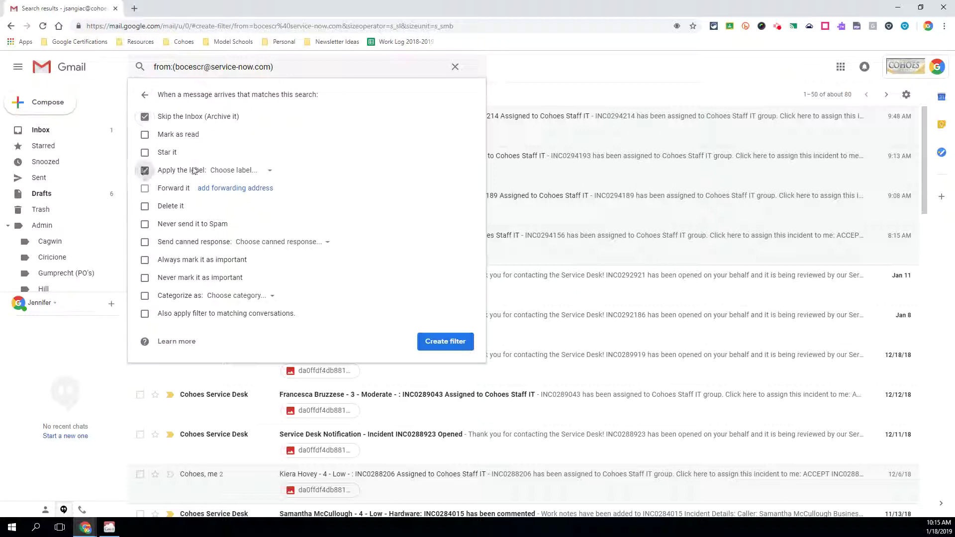
left_click(245, 170)
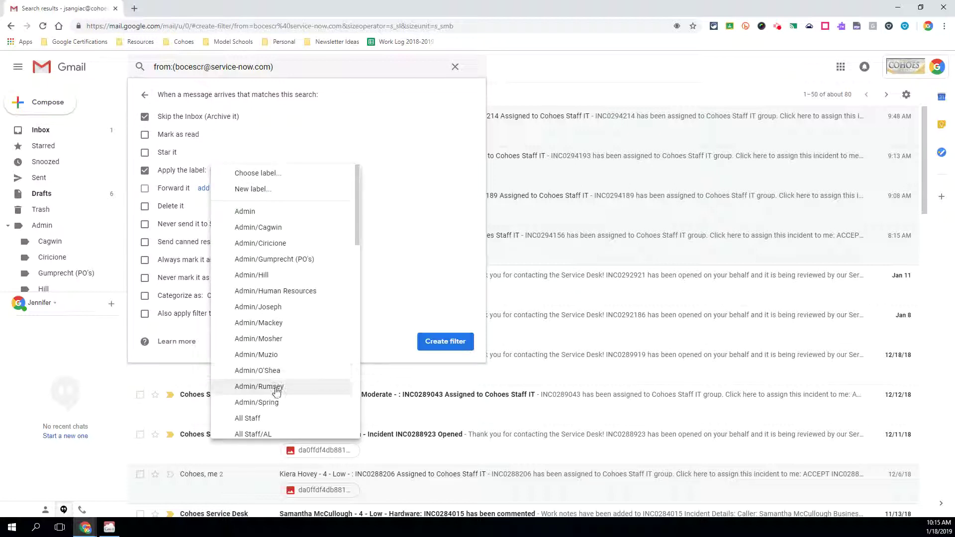
left_click_drag(277, 384, 277, 392)
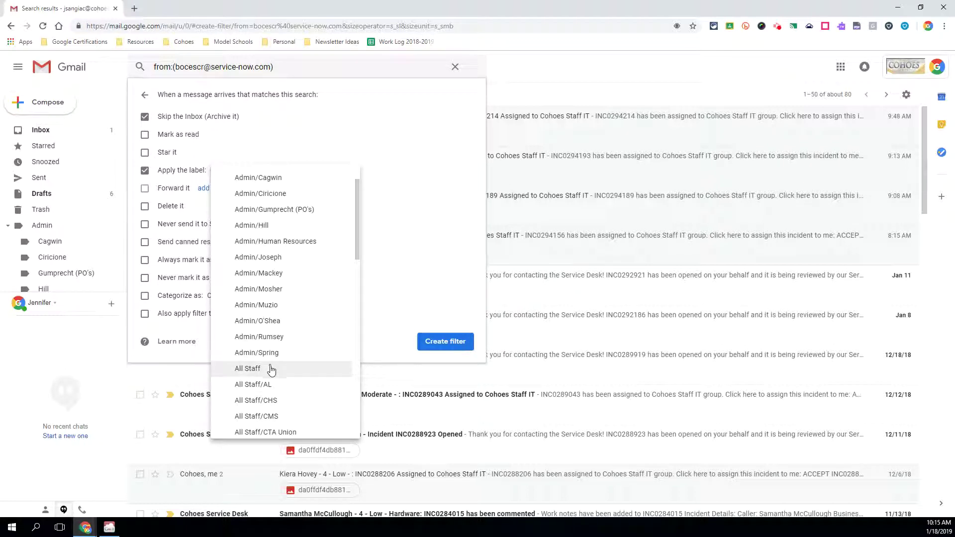
scroll(273, 339, "down", 1)
scroll(273, 338, "up", 2)
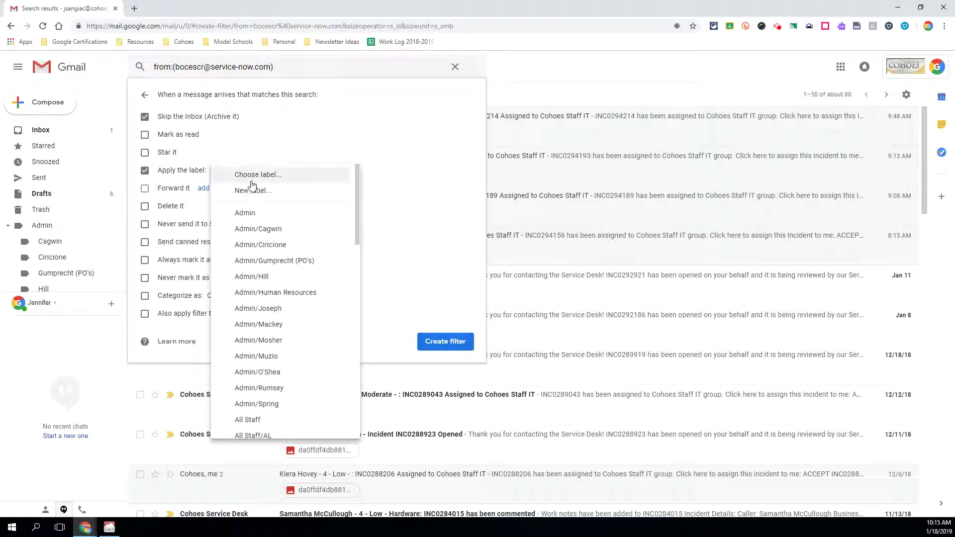
left_click_drag(250, 186, 253, 192)
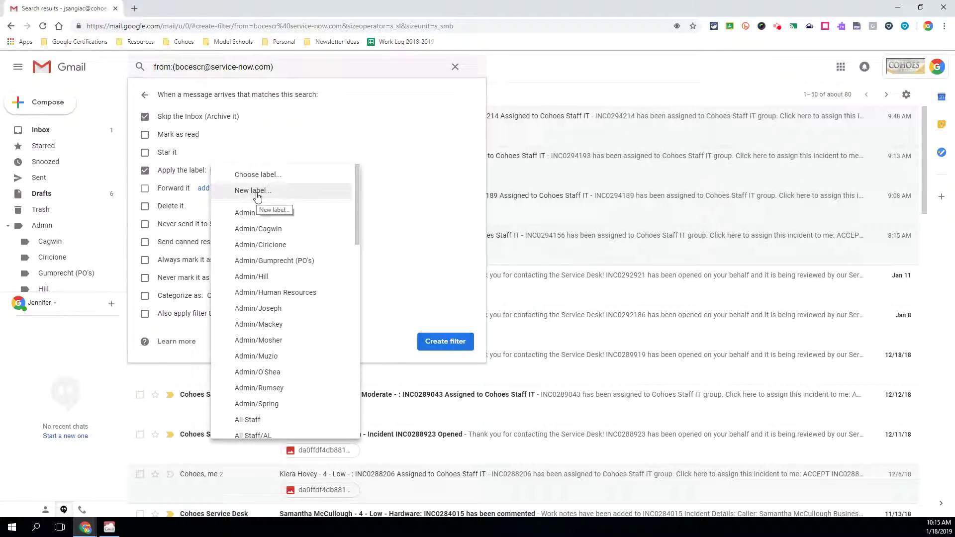
left_click(144, 172)
left_click(144, 116)
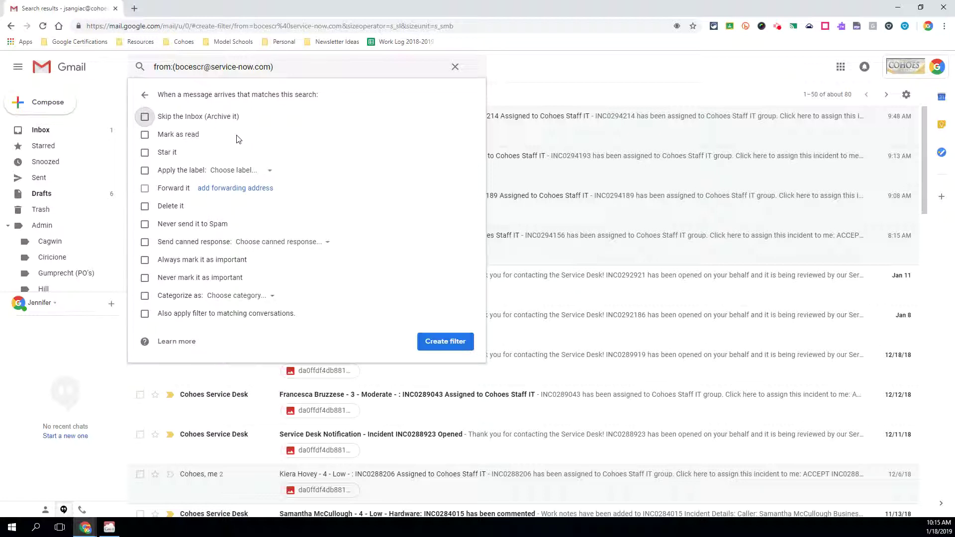
- Create the filter so that it applies the label Projects/IT Ticket, including to existing matching conversations
left_click(146, 171)
left_click(233, 172)
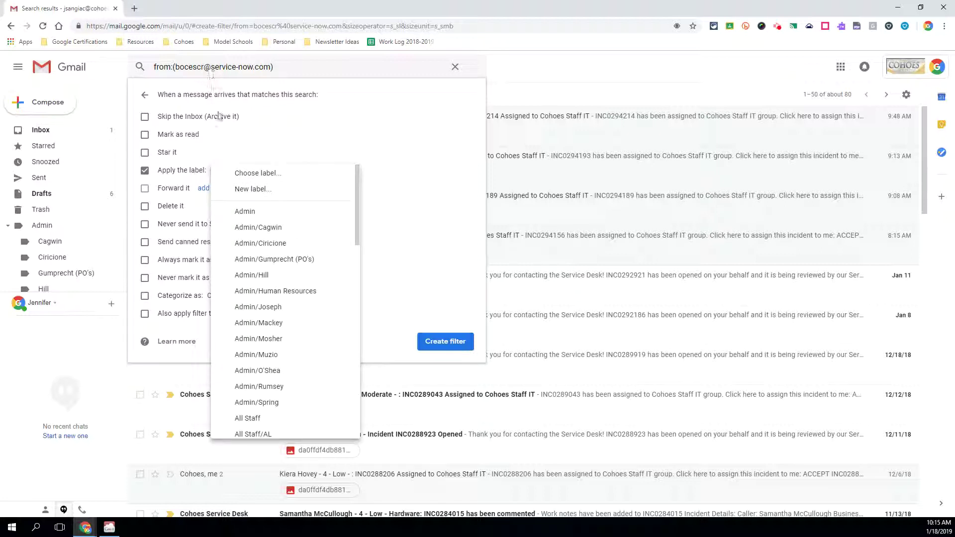
scroll(269, 362, "down", 15)
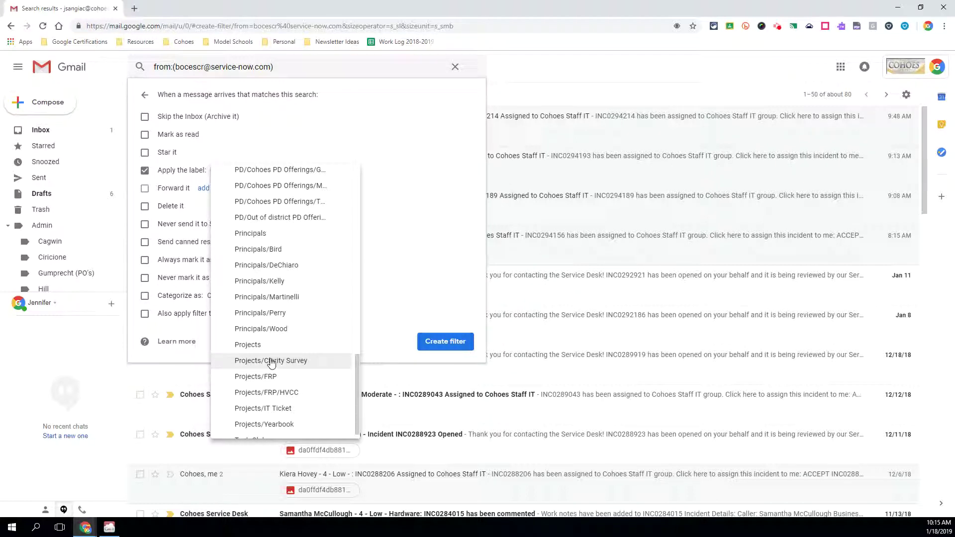
left_click(277, 396)
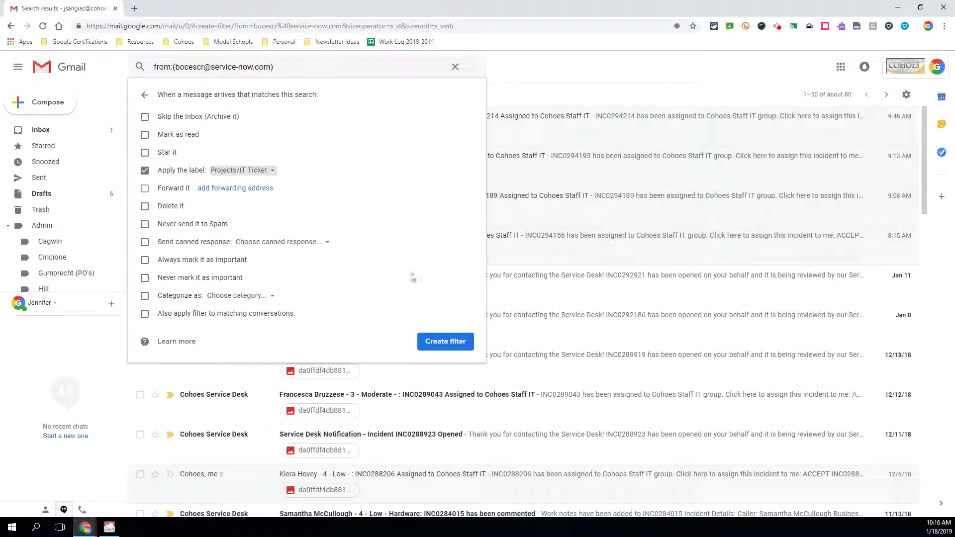
left_click(146, 317)
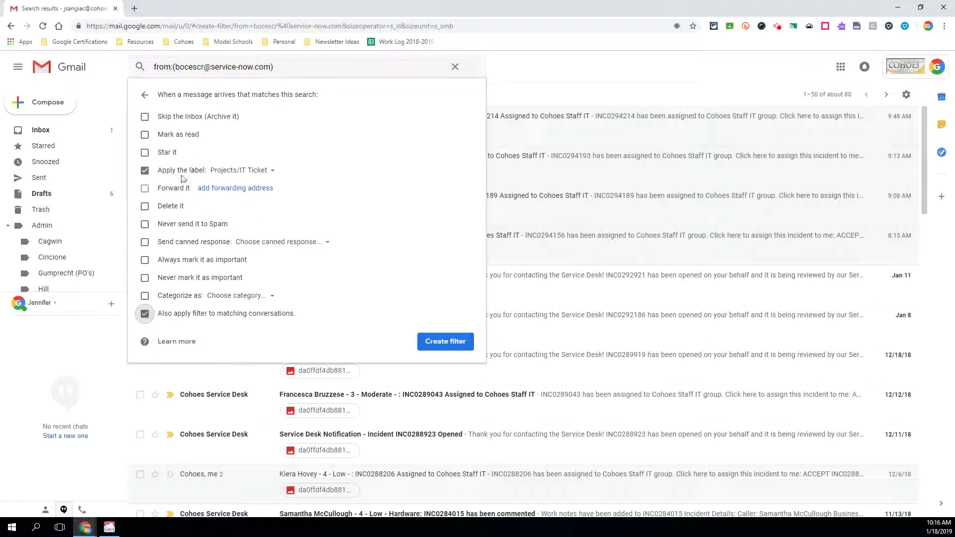
left_click(446, 342)
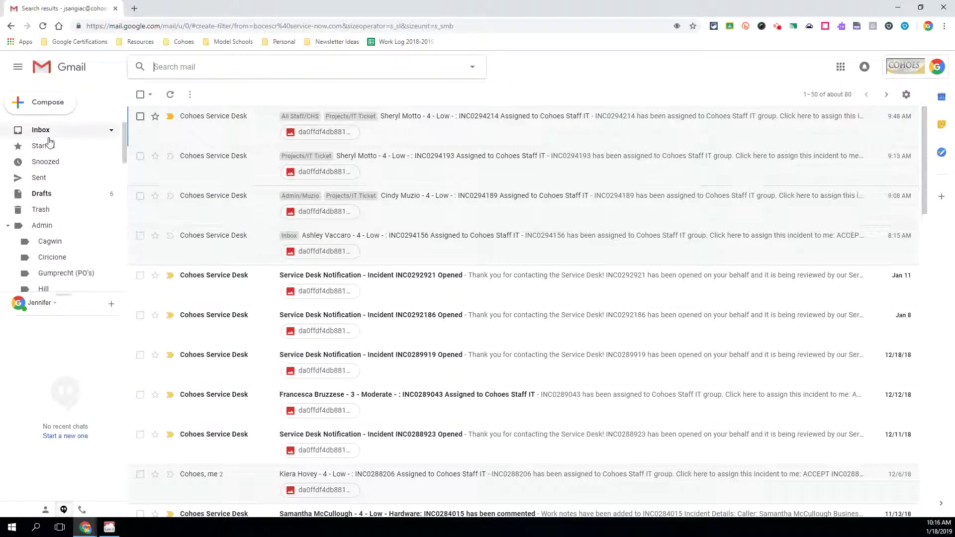
- Check the label on the 8:15 AM service desk ticket email and archive that email from the inbox
left_click(349, 235)
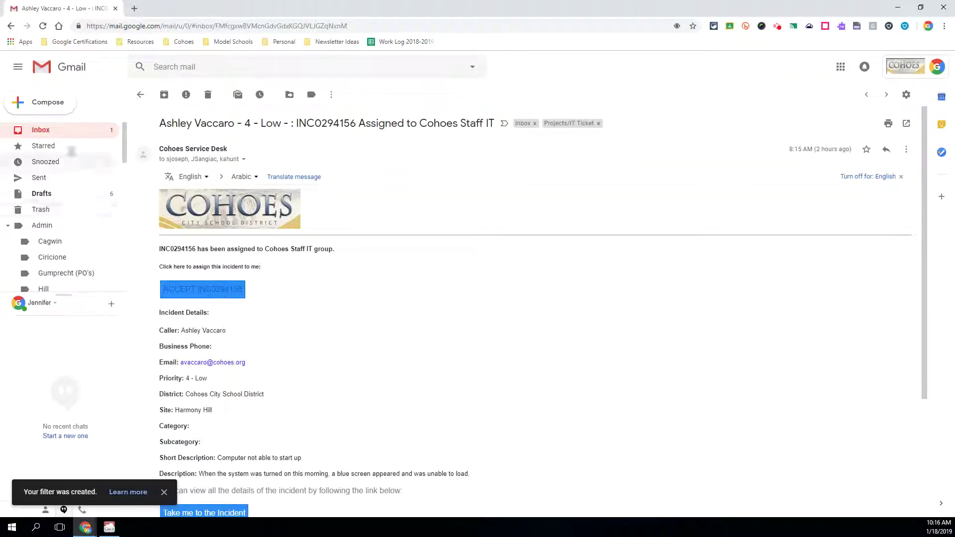
left_click(70, 130)
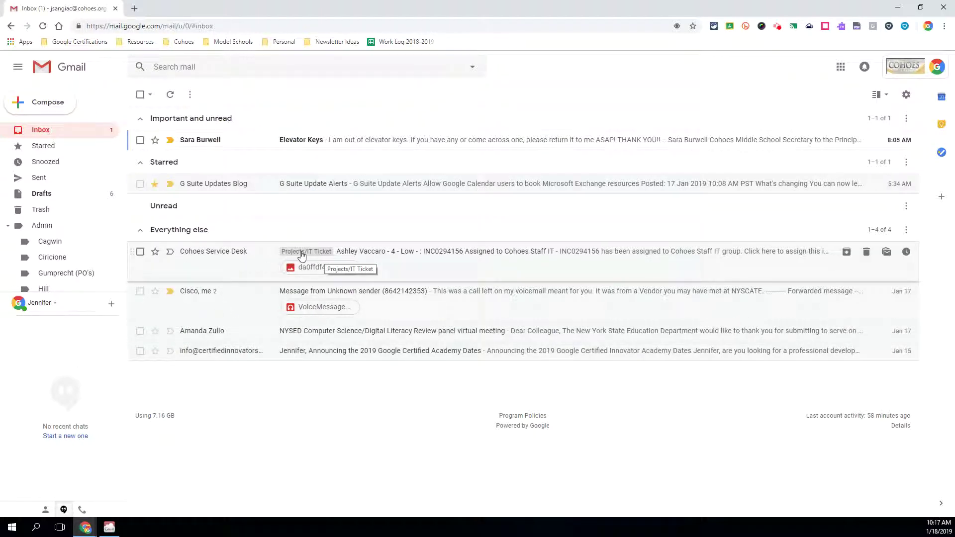
left_click(847, 252)
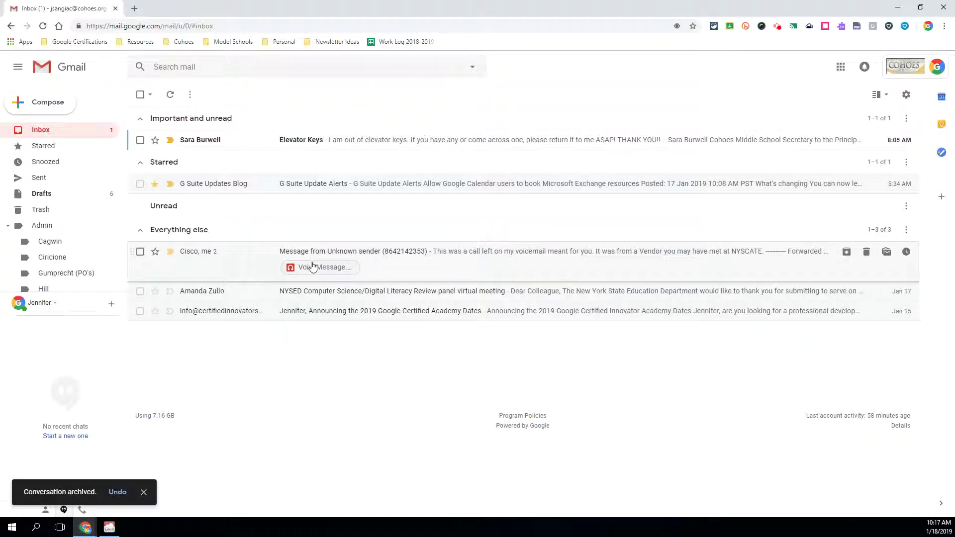
- Examine the mail filters in the settings, locate the service desk sender's filter for the Projects/IT Ticket label, and return to the inbox
left_click(907, 95)
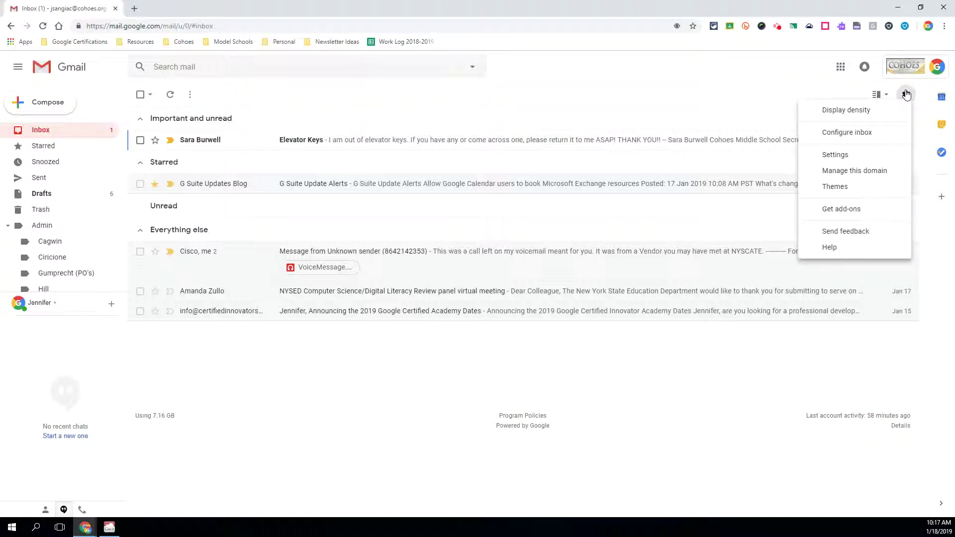
left_click(870, 154)
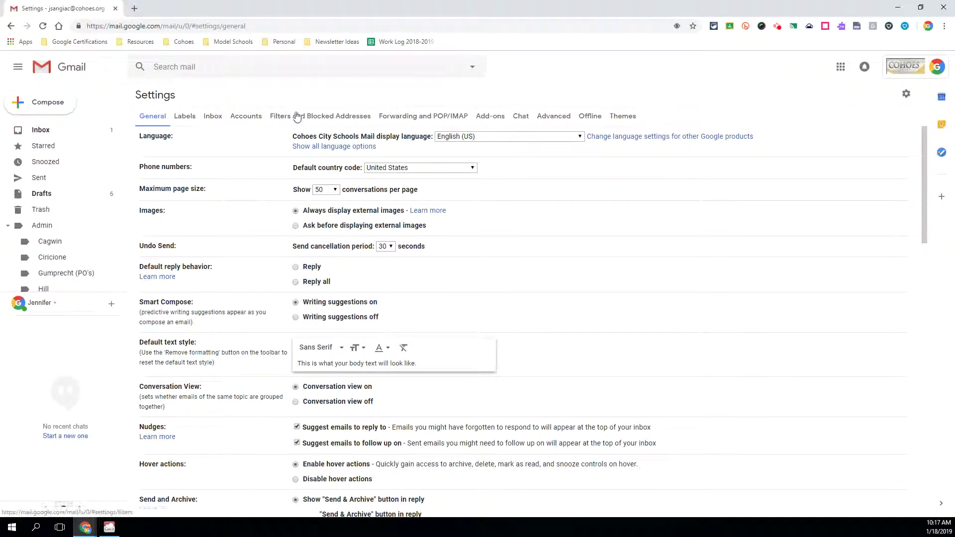
left_click(297, 120)
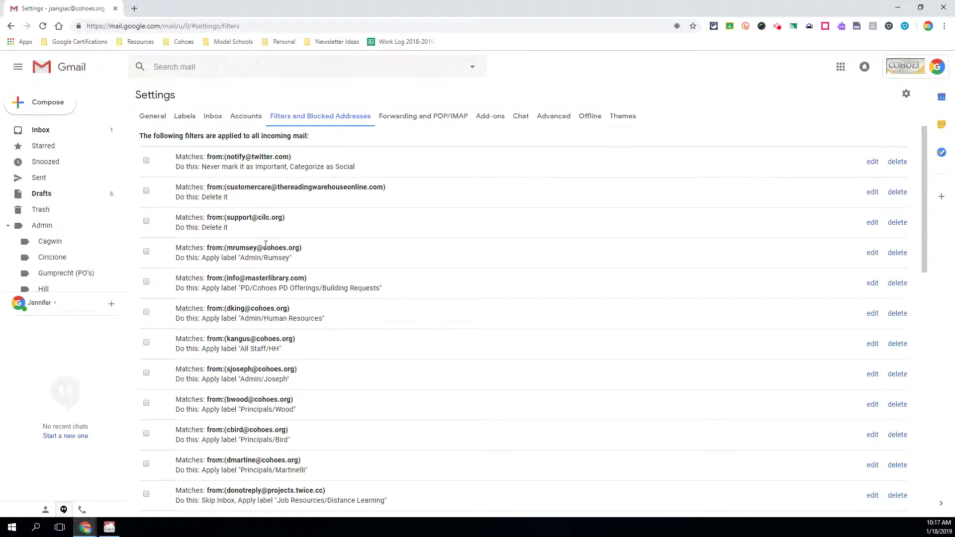
scroll(266, 246, "down", 1)
scroll(266, 249, "down", 5)
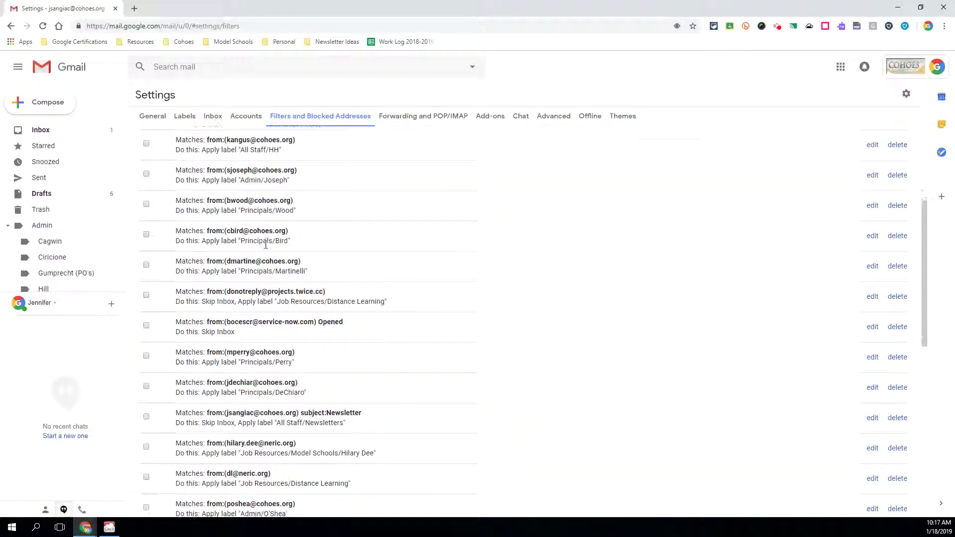
scroll(266, 244, "down", 3)
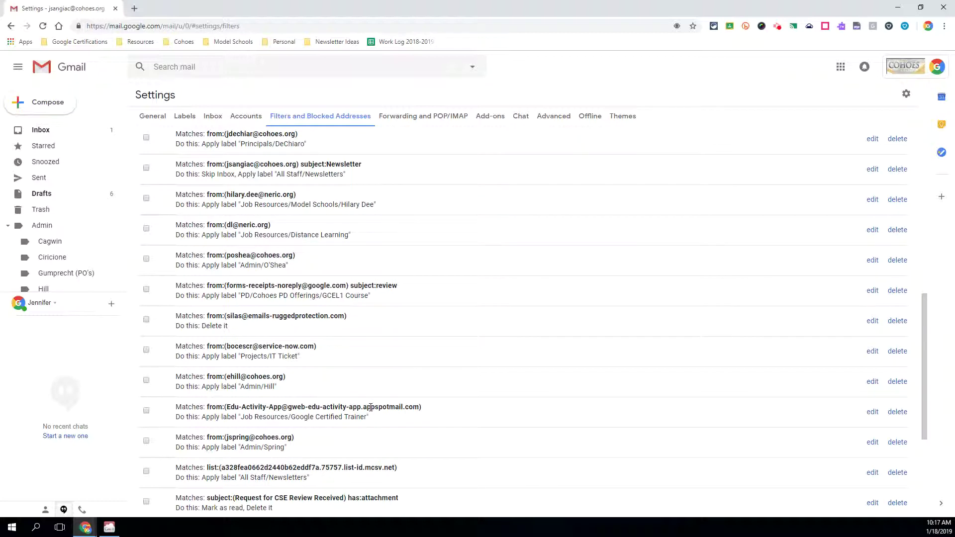
scroll(371, 410, "down", 1)
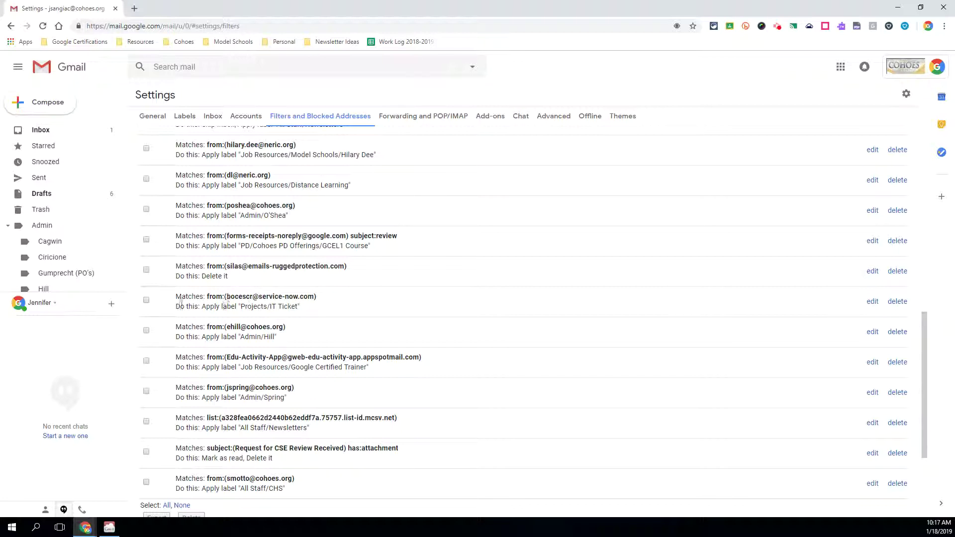
left_click(147, 301)
scroll(405, 328, "up", 10)
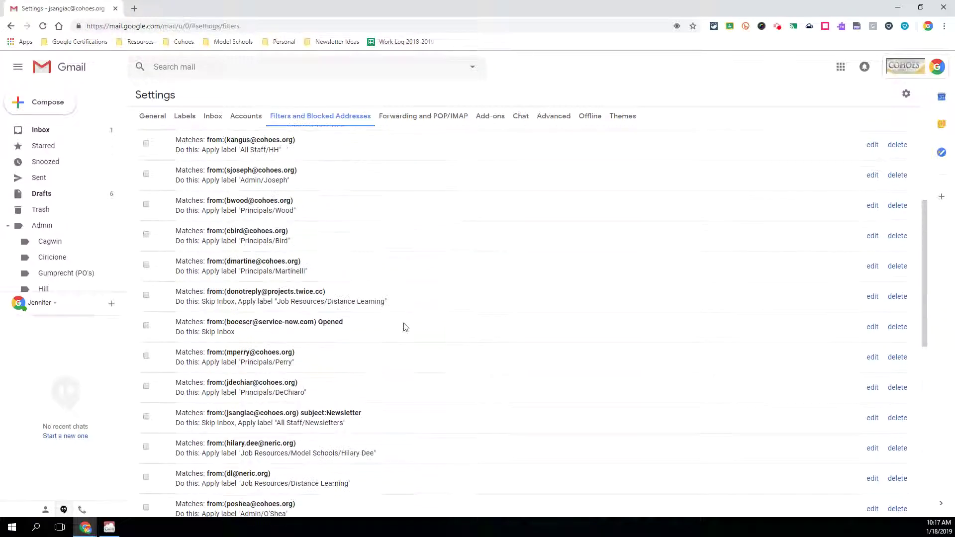
left_click(44, 132)
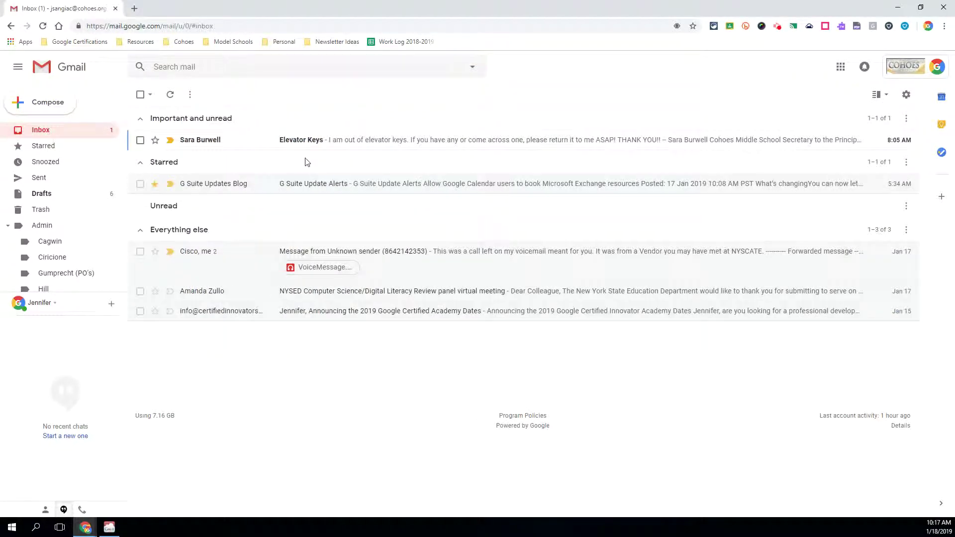